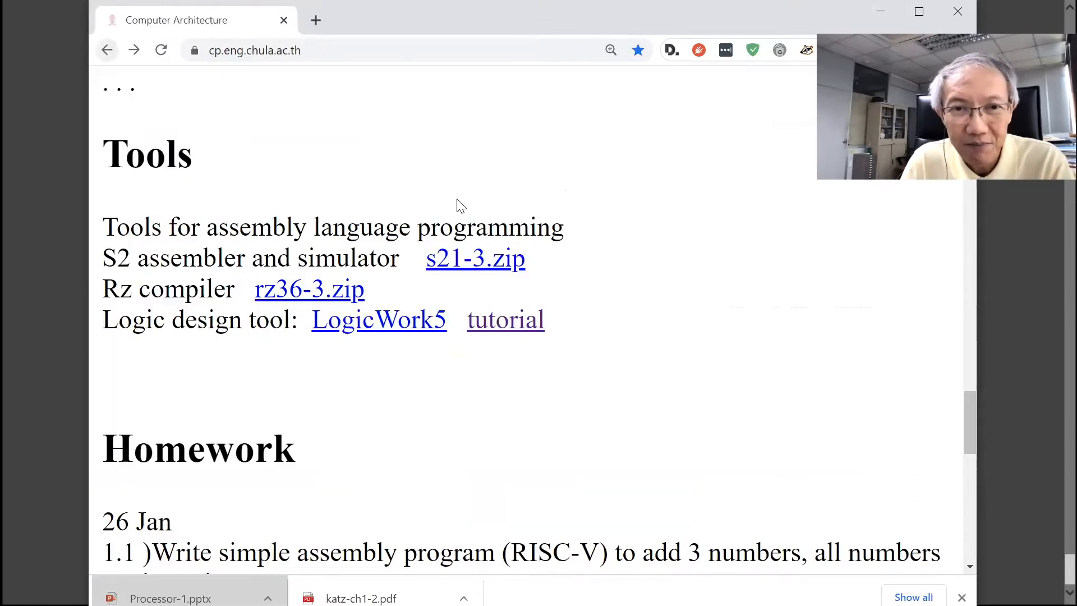
Switch to File Explorer, open the LogicWorks5 folder in temp, and launch the LogicWorks application
key(alt+Tab)
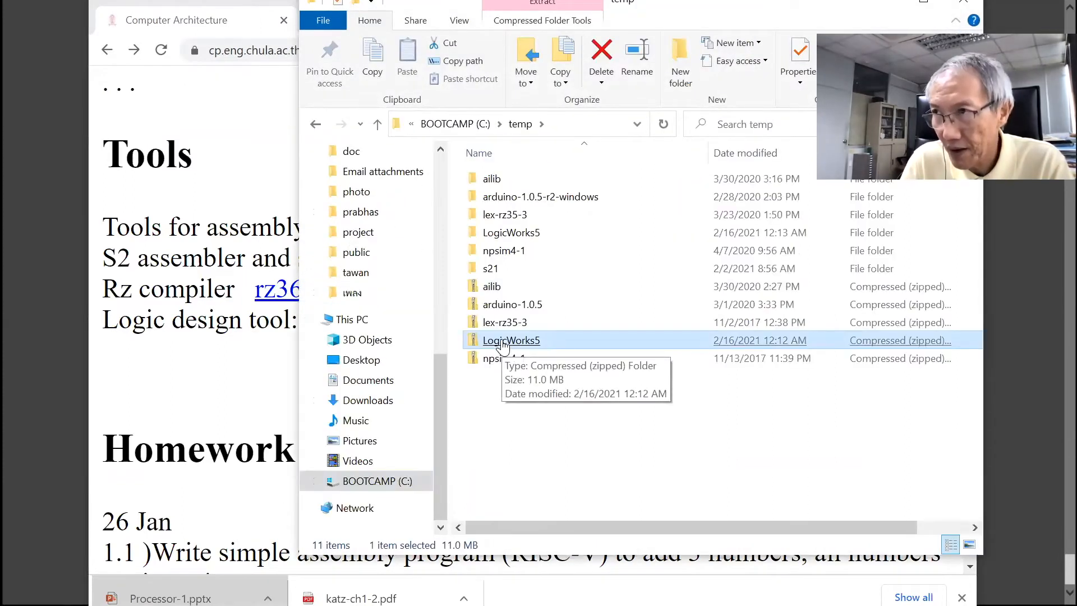
click(504, 246)
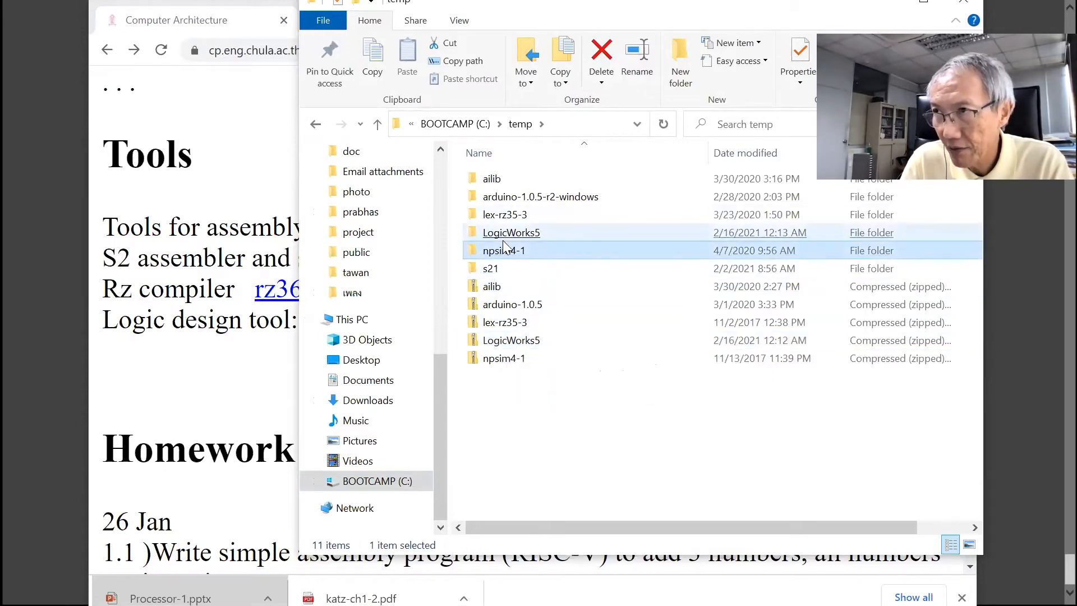
double_click(506, 235)
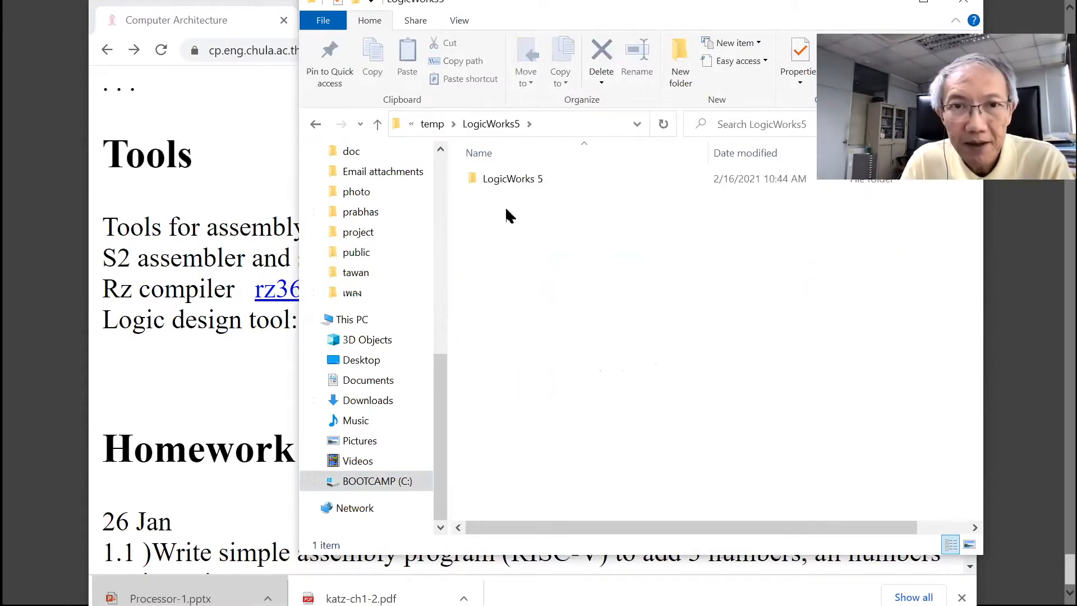
double_click(508, 185)
click(504, 185)
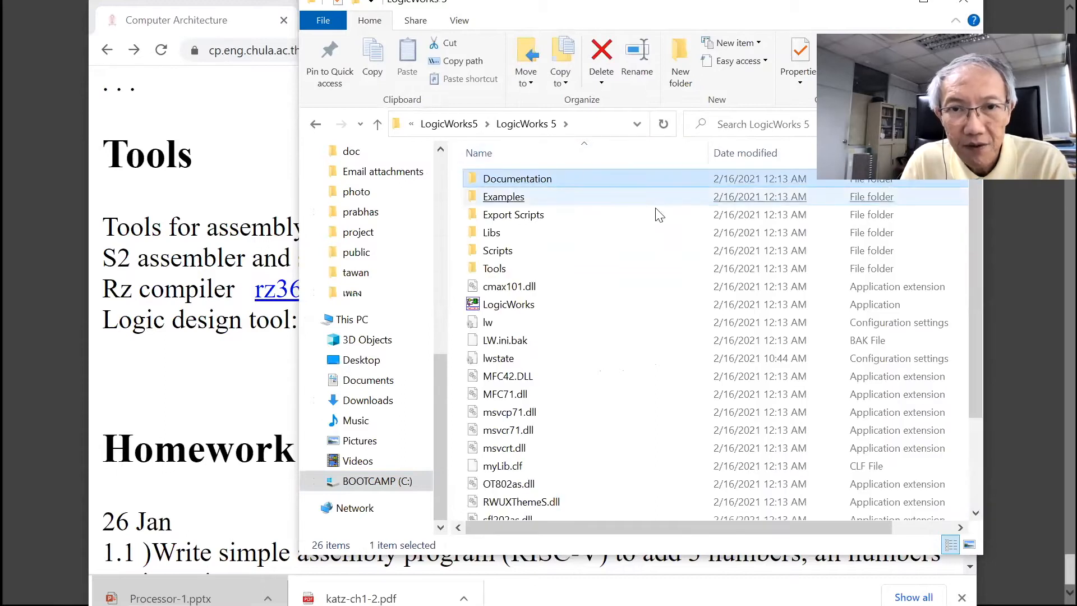
click(627, 232)
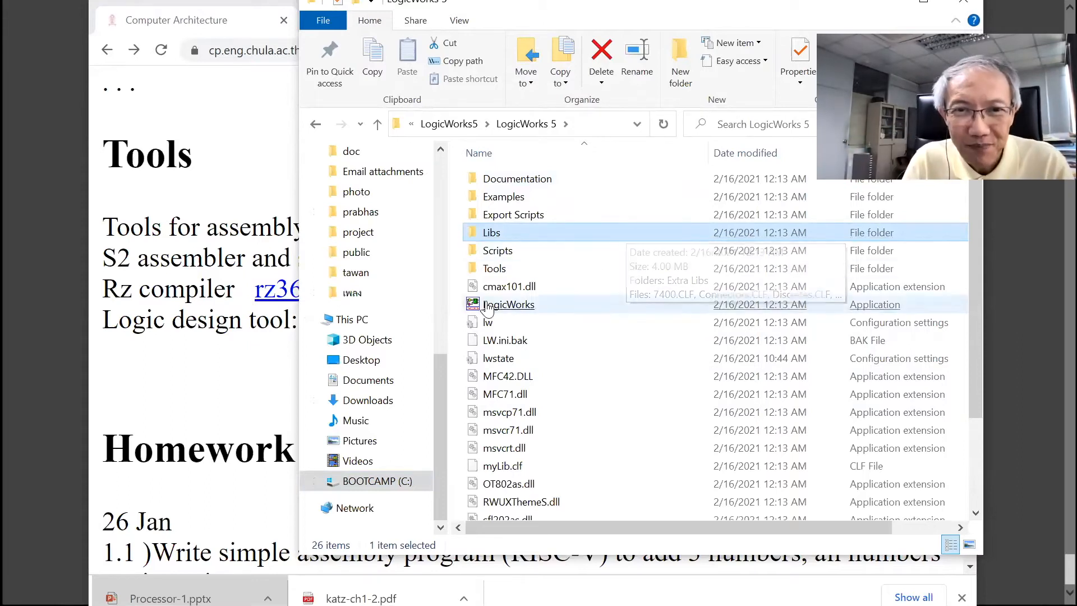
click(502, 308)
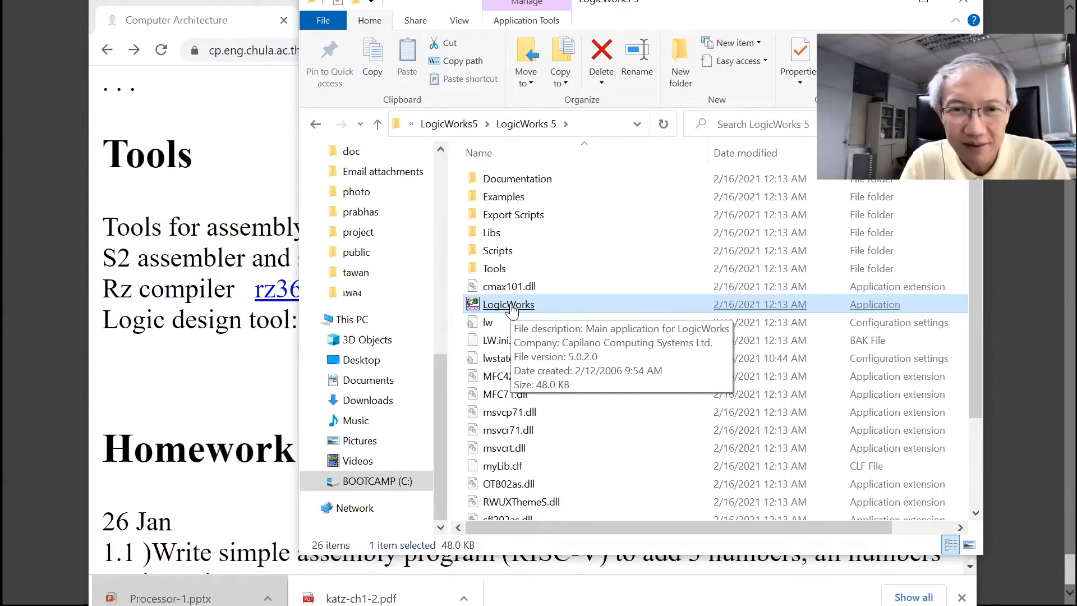
double_click(508, 304)
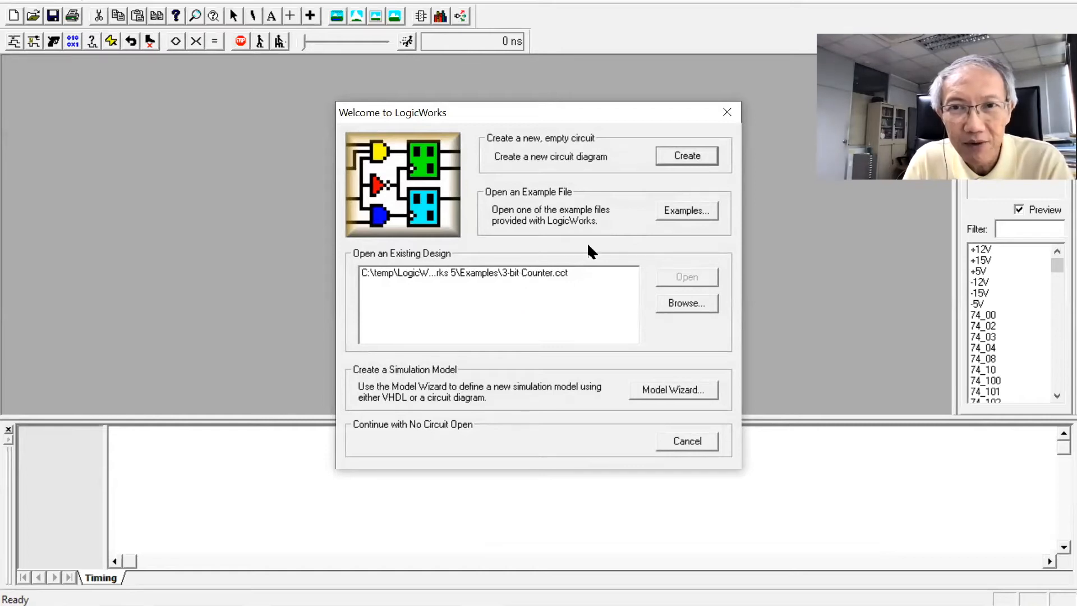
Open the 3-bit Counter.cct example circuit and watch its simulation and timing waveforms
click(677, 209)
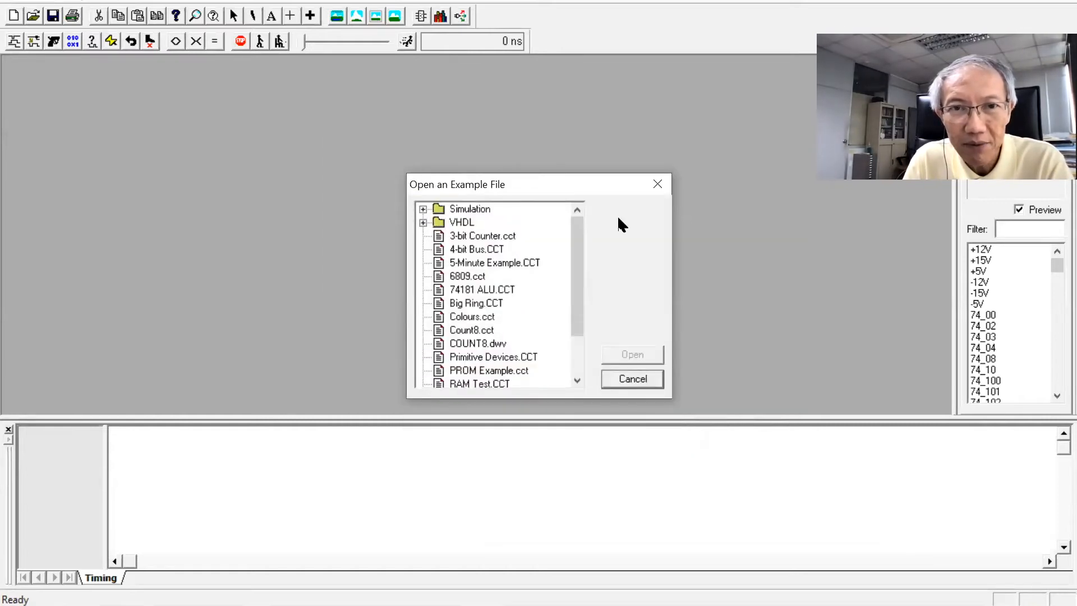
click(479, 235)
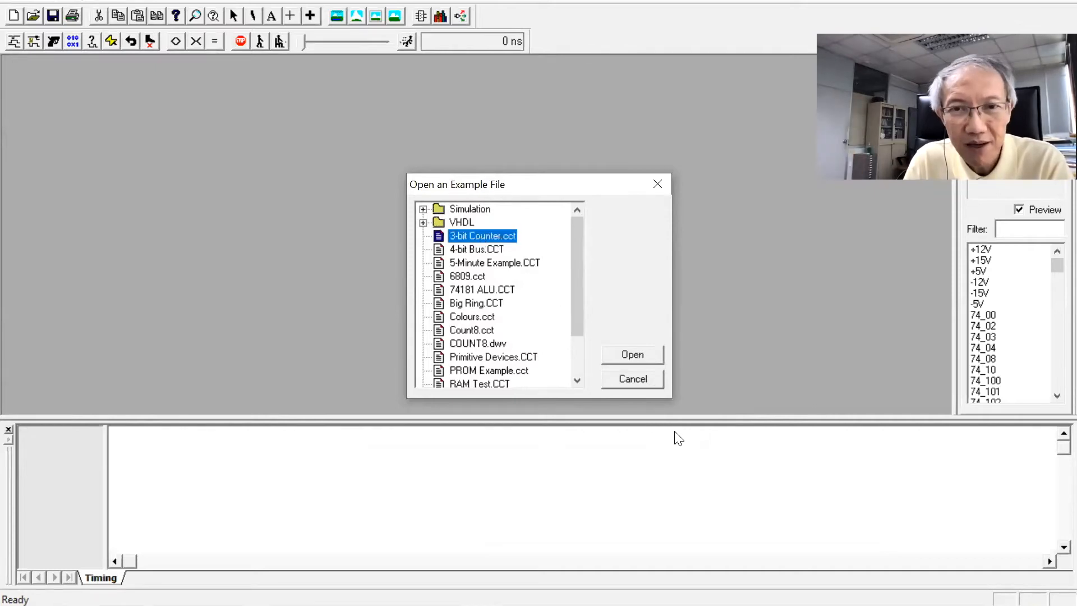
click(639, 354)
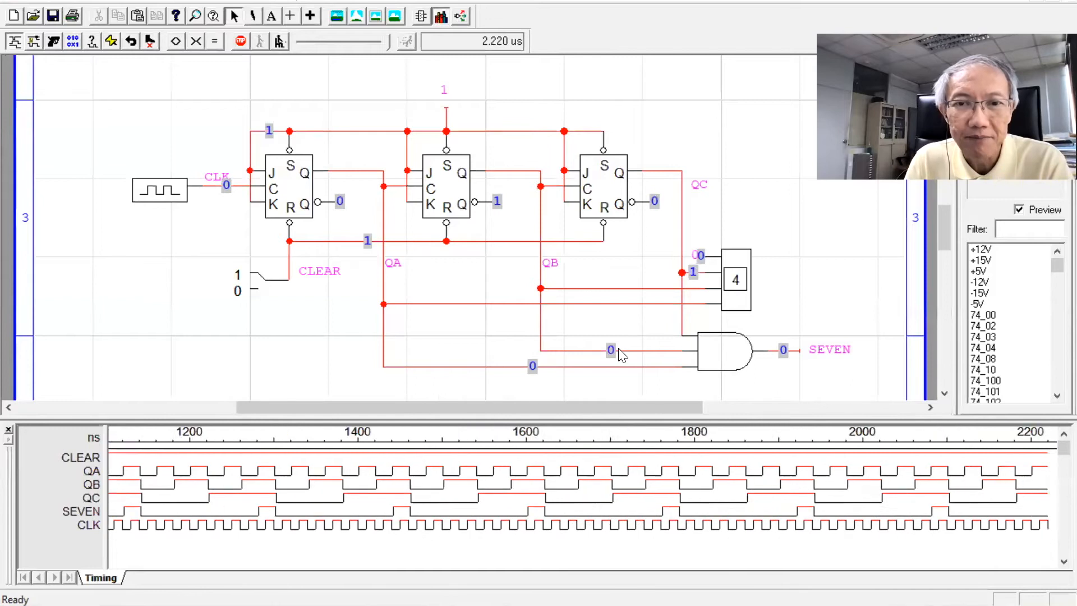
scroll(604, 349, up, 1)
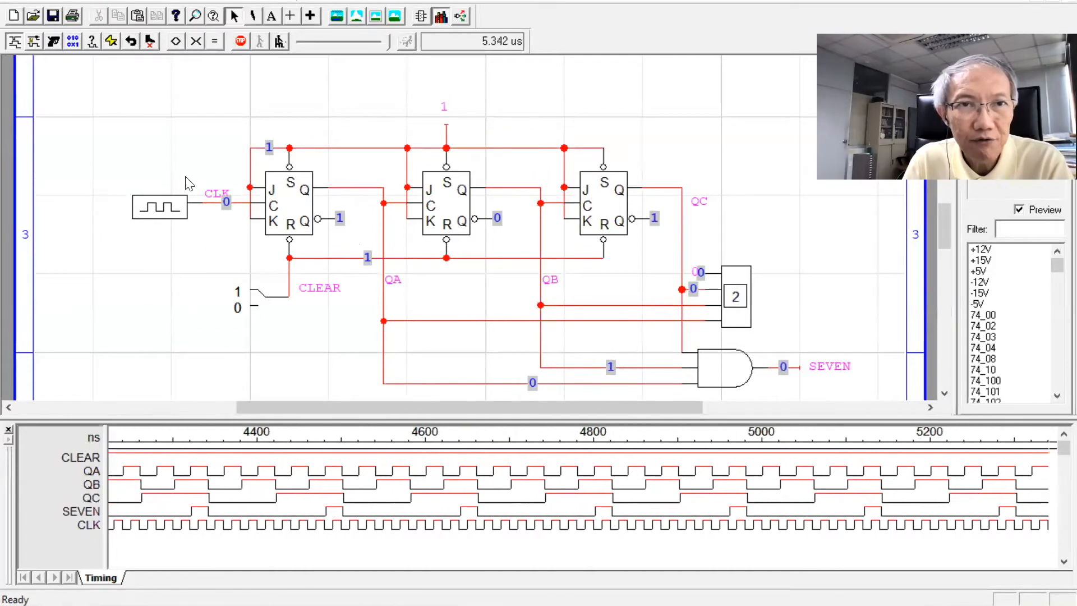
click(278, 42)
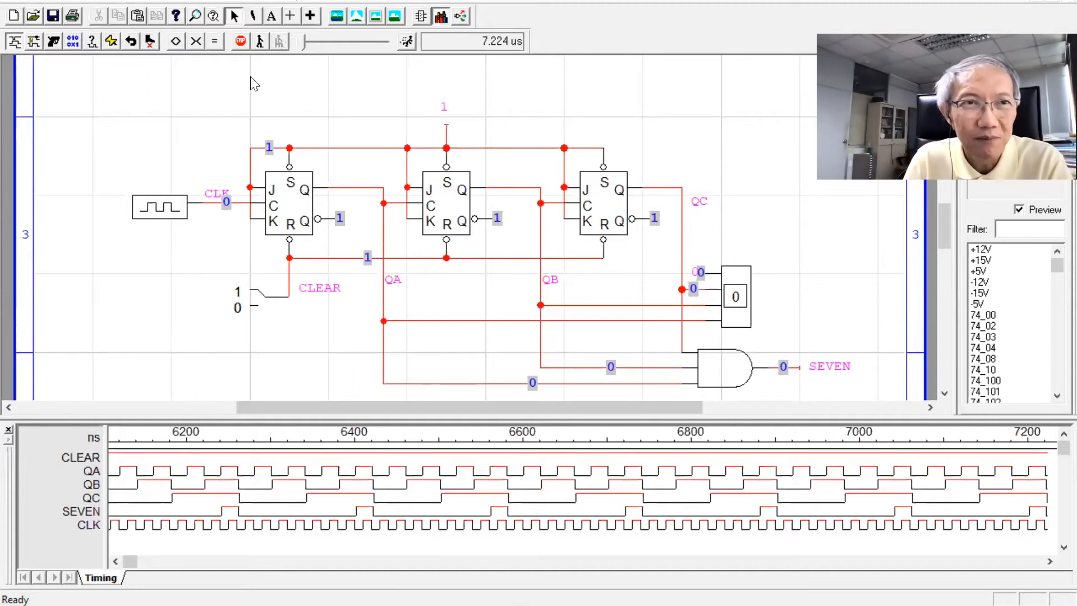
Close the example circuit and create a new, empty circuit diagram
key(ctrl+w)
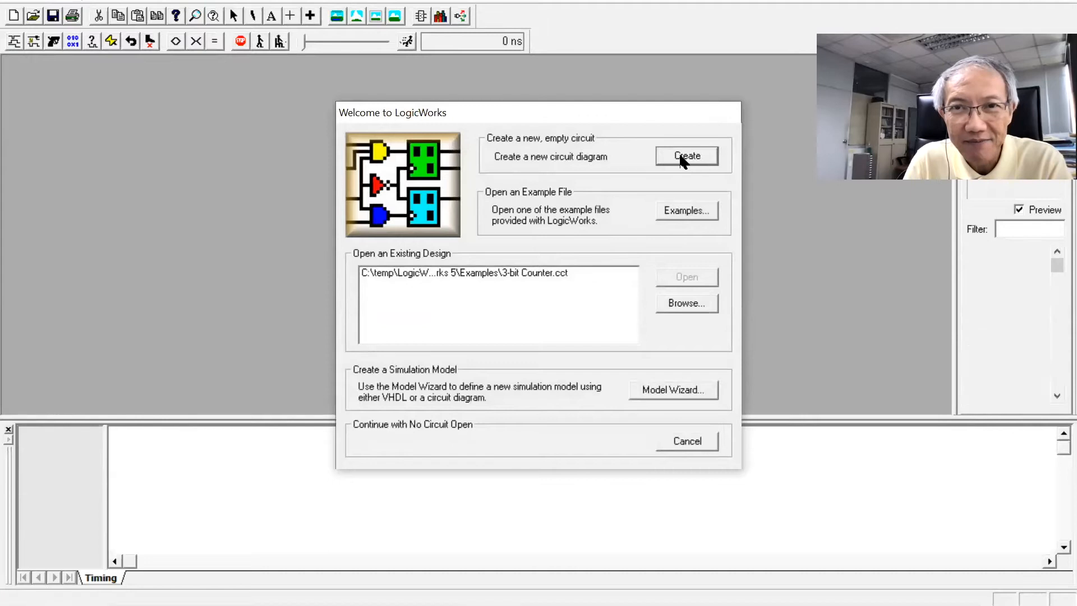
click(682, 157)
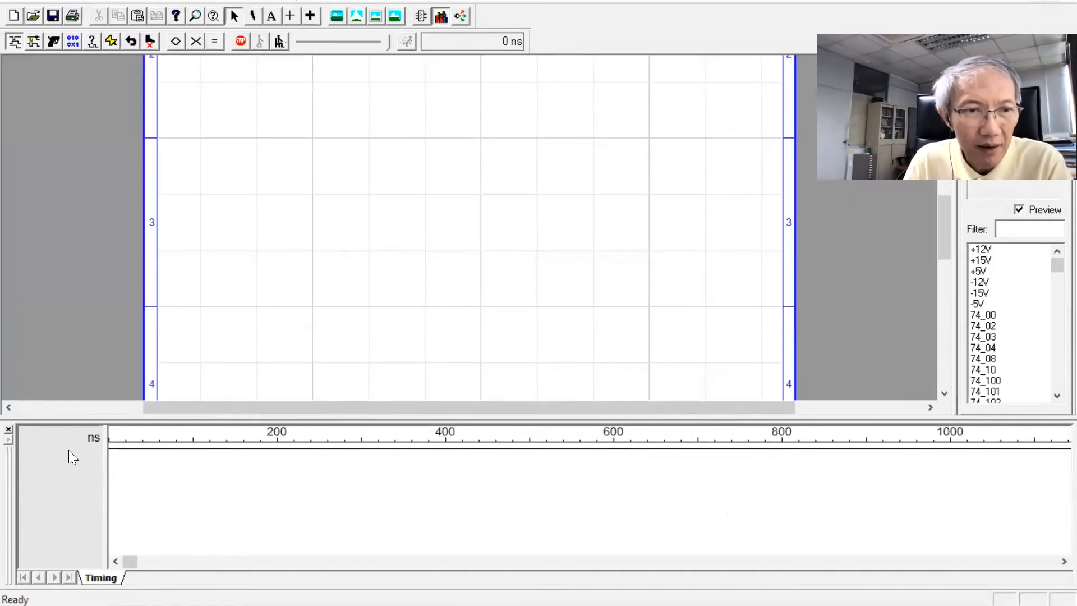
Hide the timing window and browse the list of available component libraries
click(8, 429)
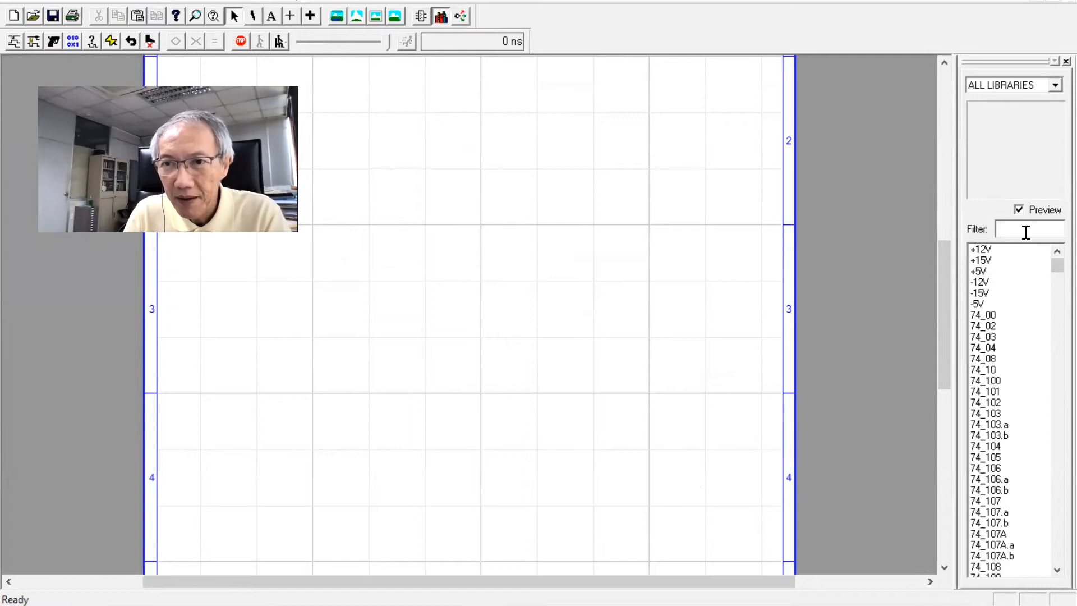
click(1051, 88)
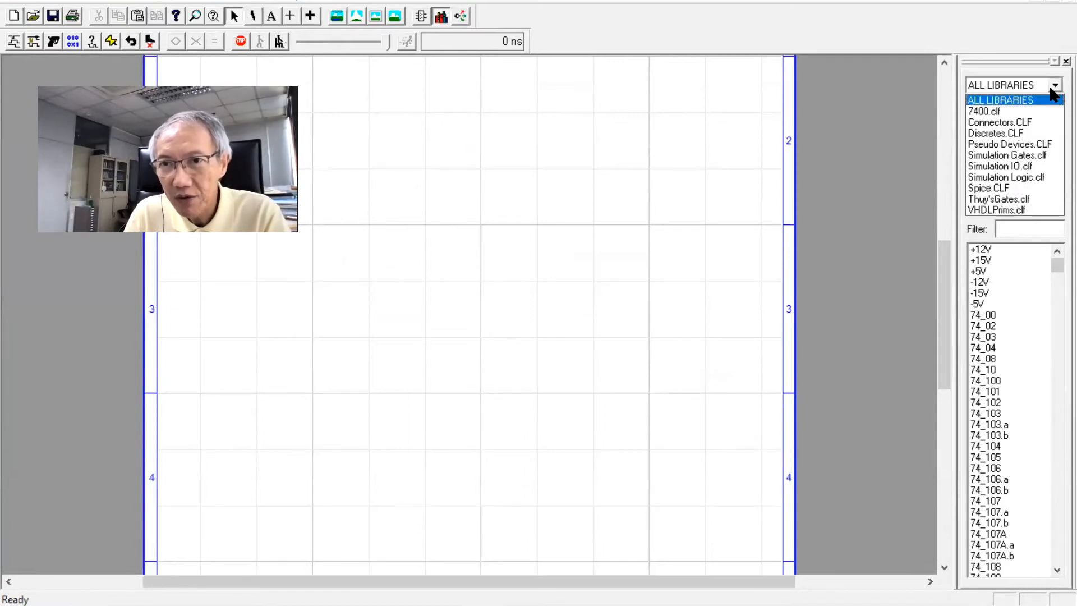
click(1052, 90)
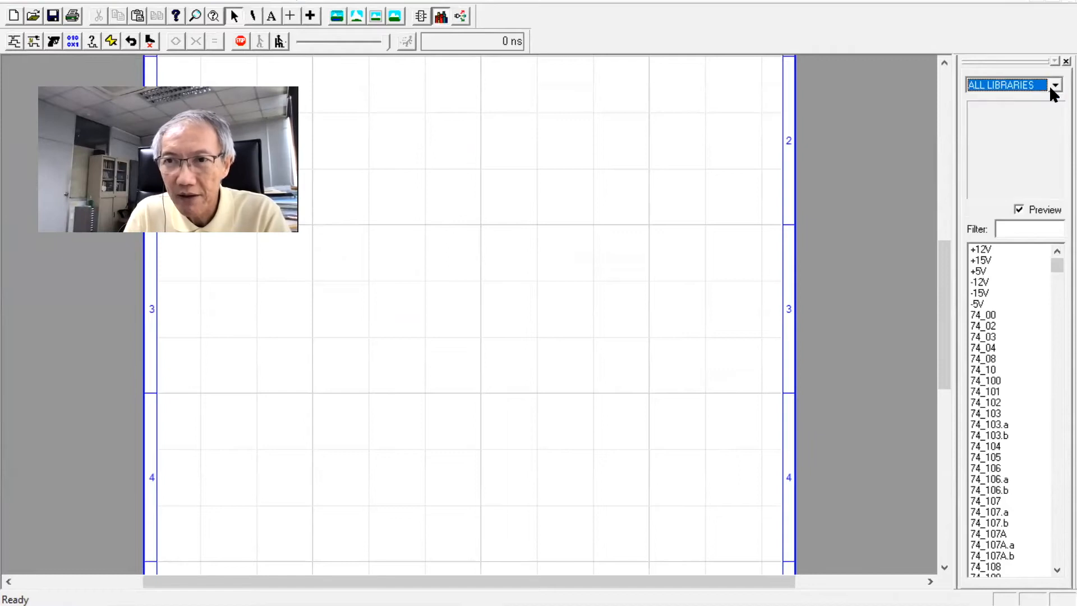
Filter the parts list for and, then place an and_2 gate in the middle of the canvas
click(1046, 229)
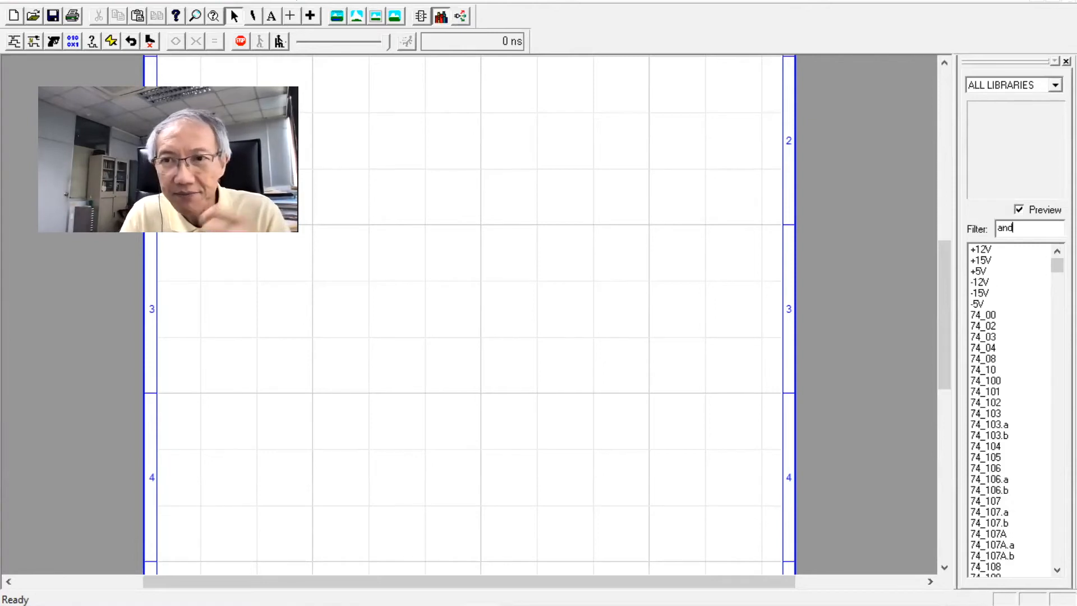
key(Return)
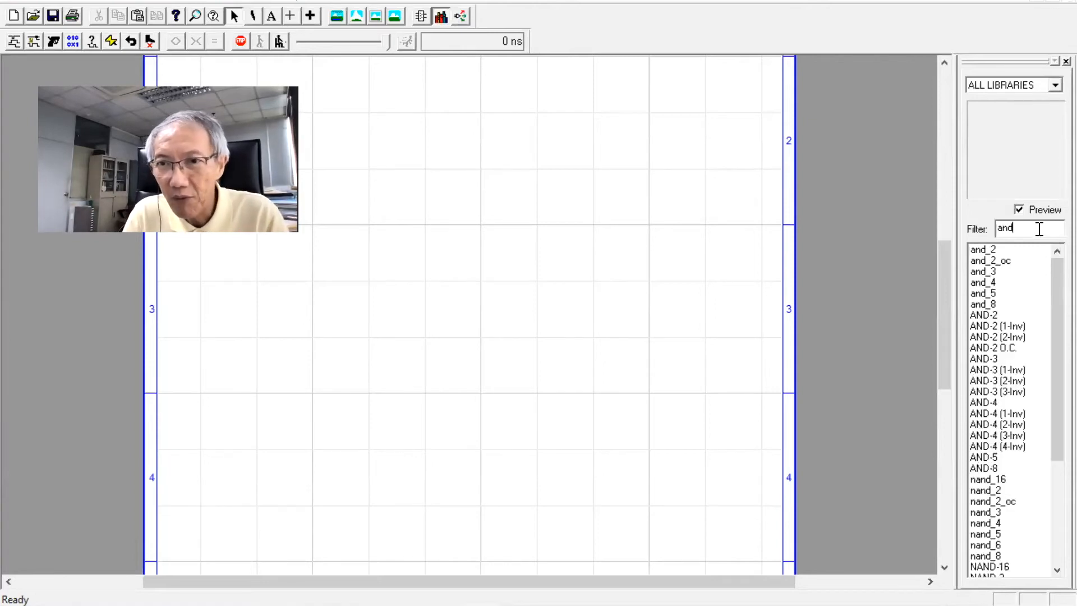
click(981, 248)
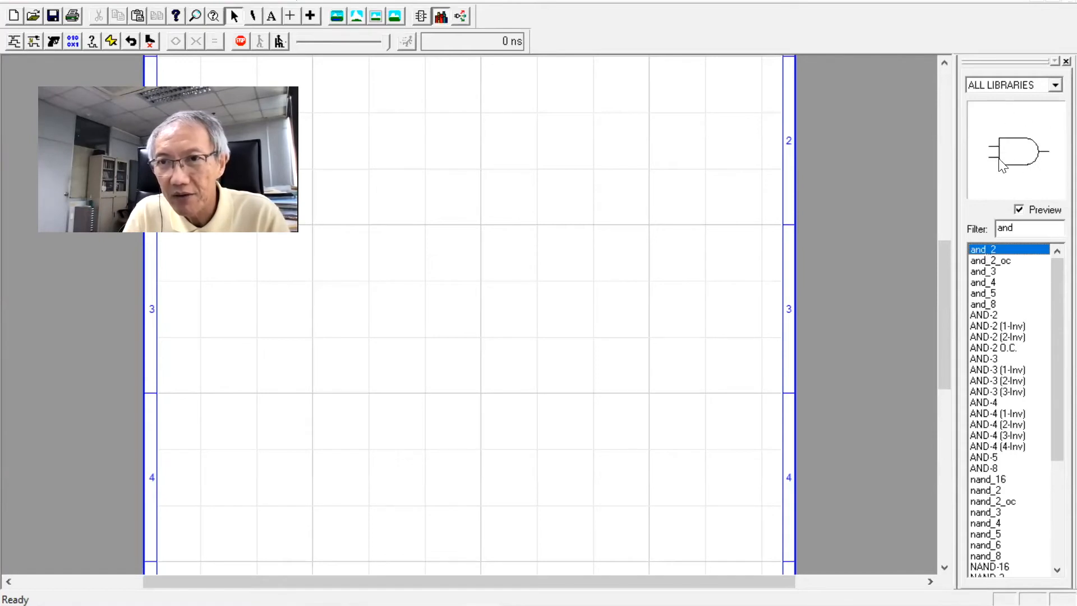
drag(1016, 157, 494, 235)
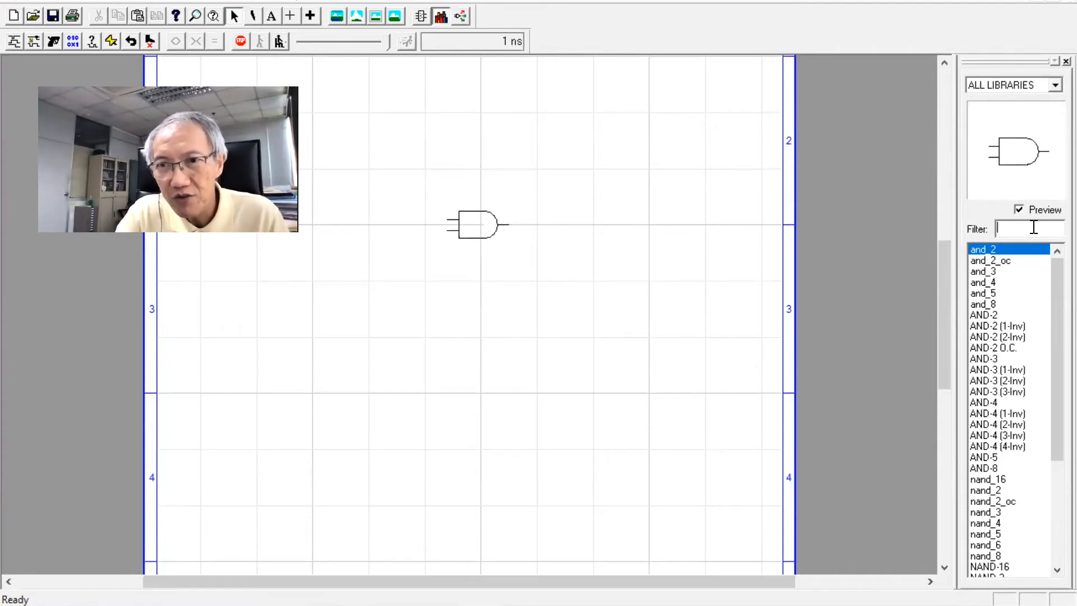
Filter the parts for sw and place two Binary Switches to the left of the AND gate
text(sw)
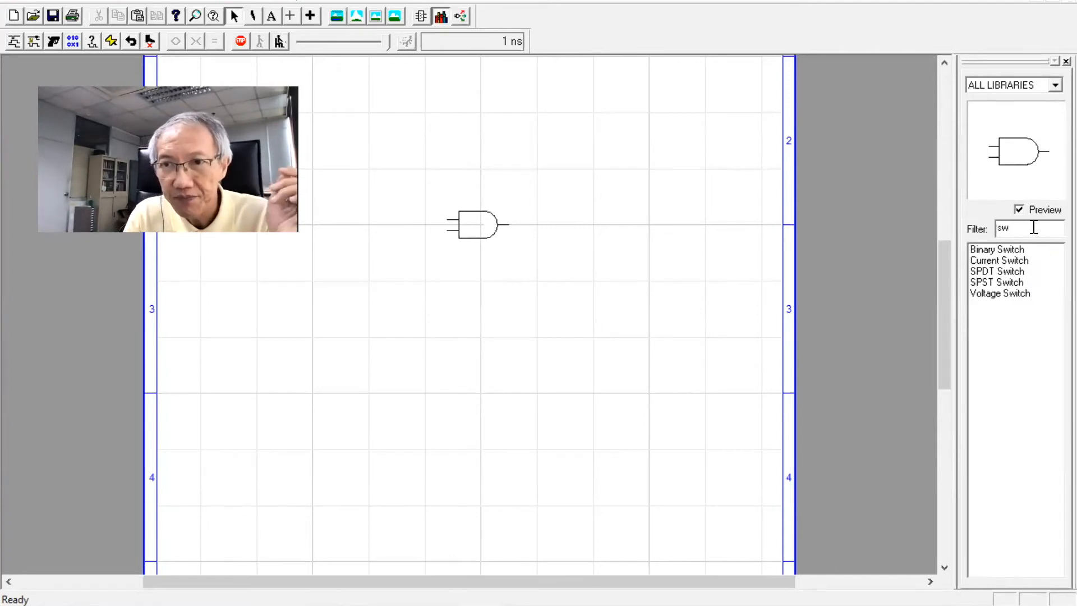
click(1009, 249)
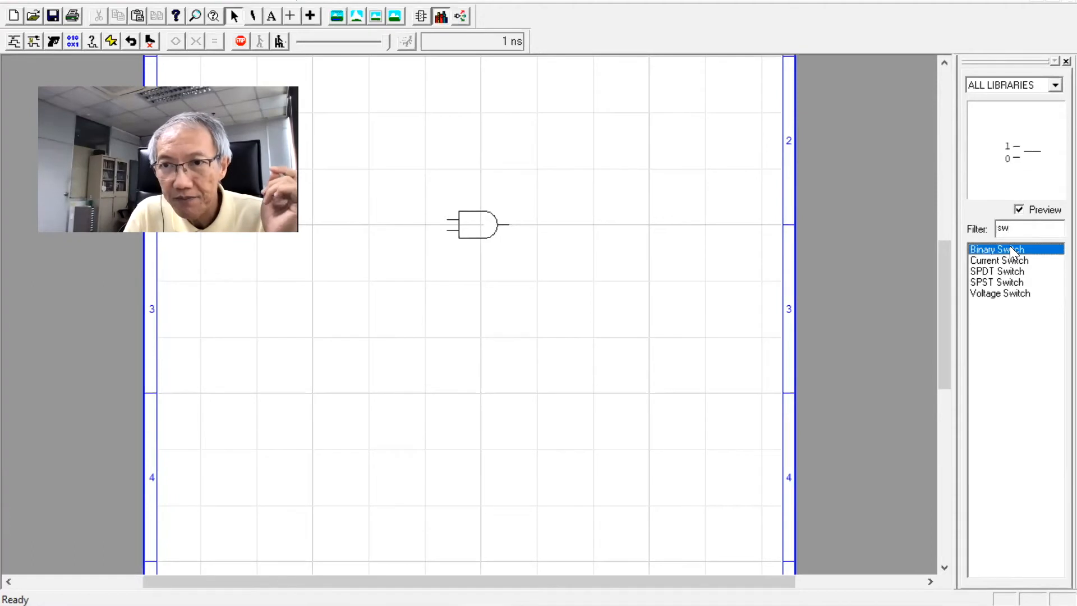
drag(1009, 249, 394, 193)
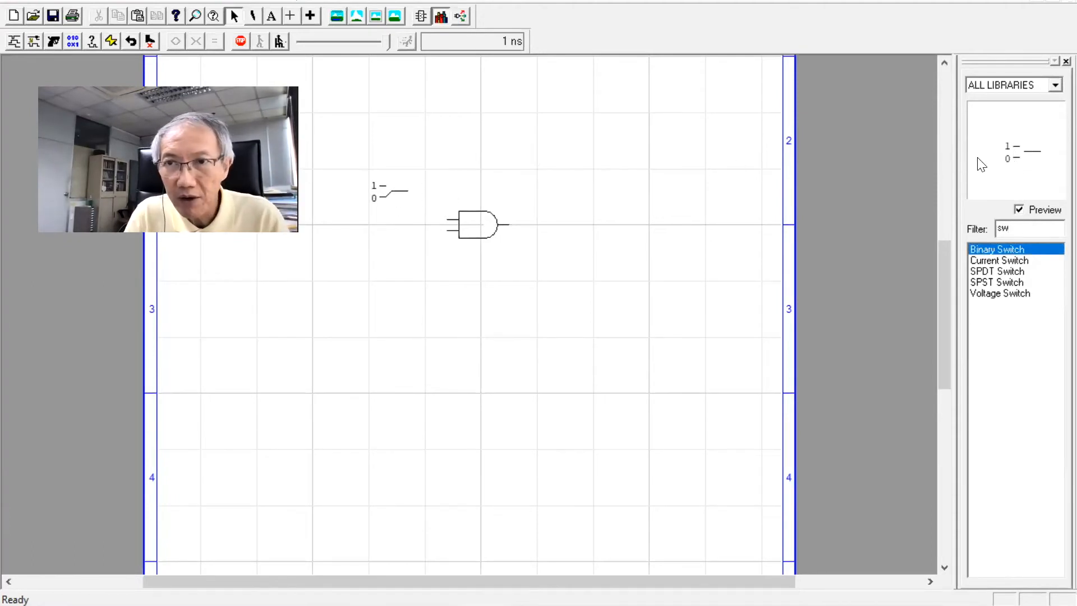
drag(1016, 160, 396, 252)
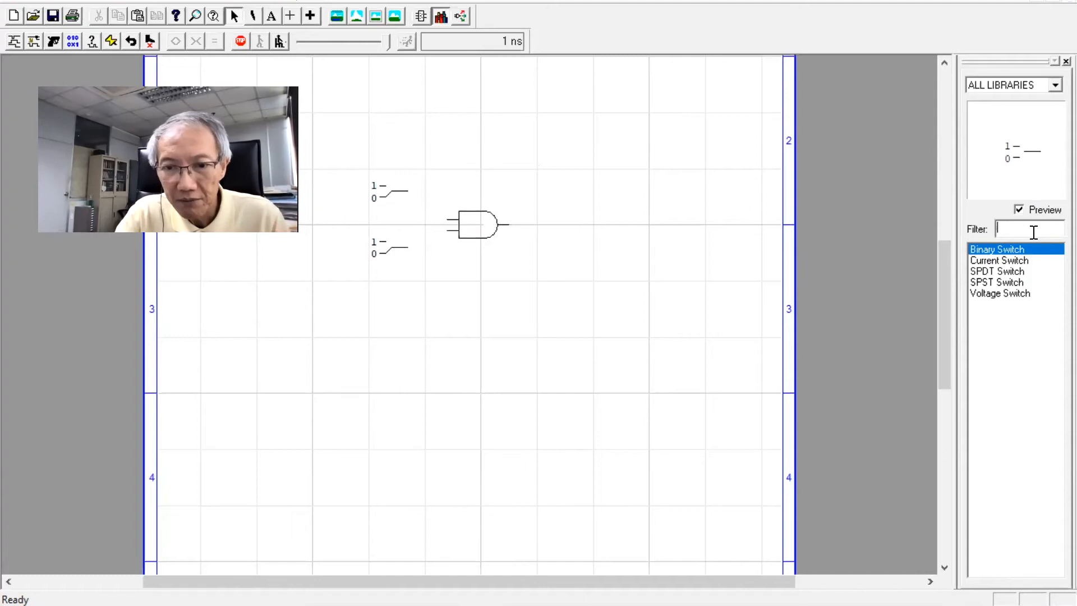
Filter the parts for pro and place a Binary Probe to the right of the AND gate
text(pro)
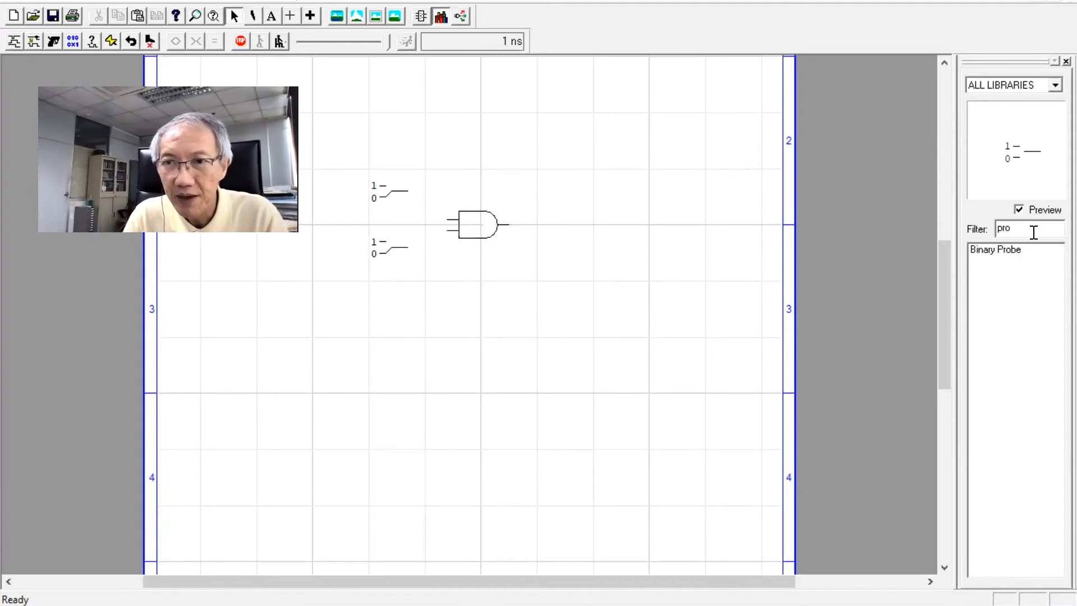
click(991, 251)
drag(1016, 156, 594, 200)
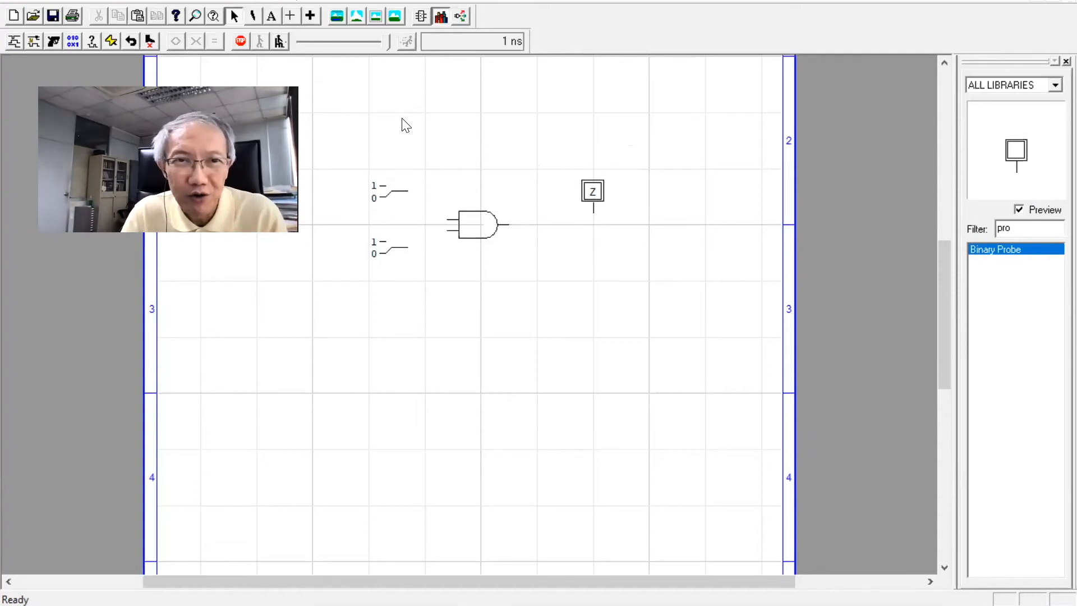
Wire both switches to the AND gate inputs and the gate output to the probe
drag(409, 196, 421, 222)
click(441, 221)
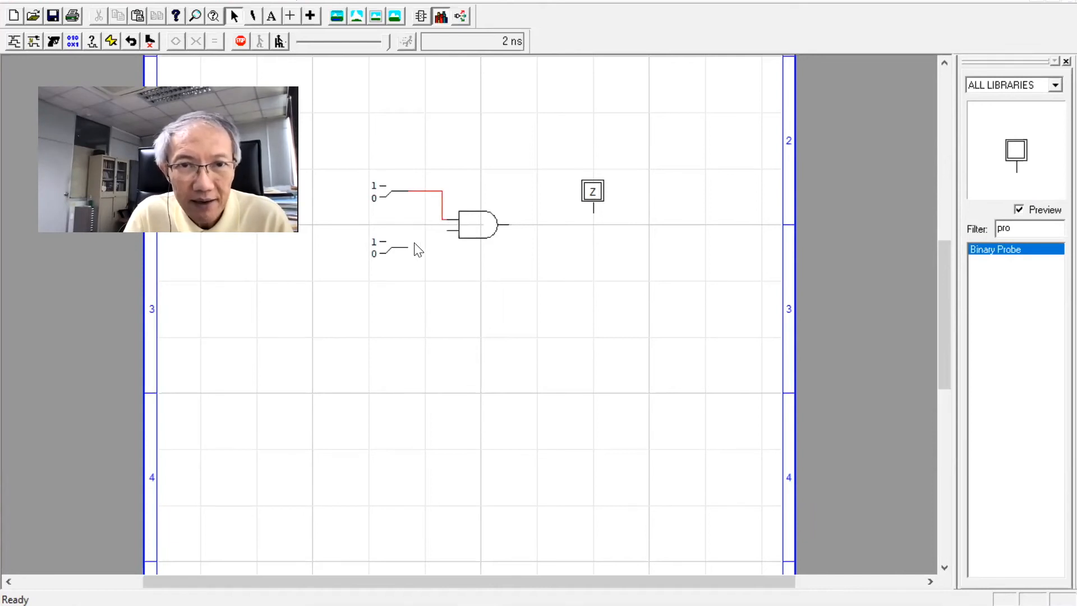
drag(408, 247, 593, 209)
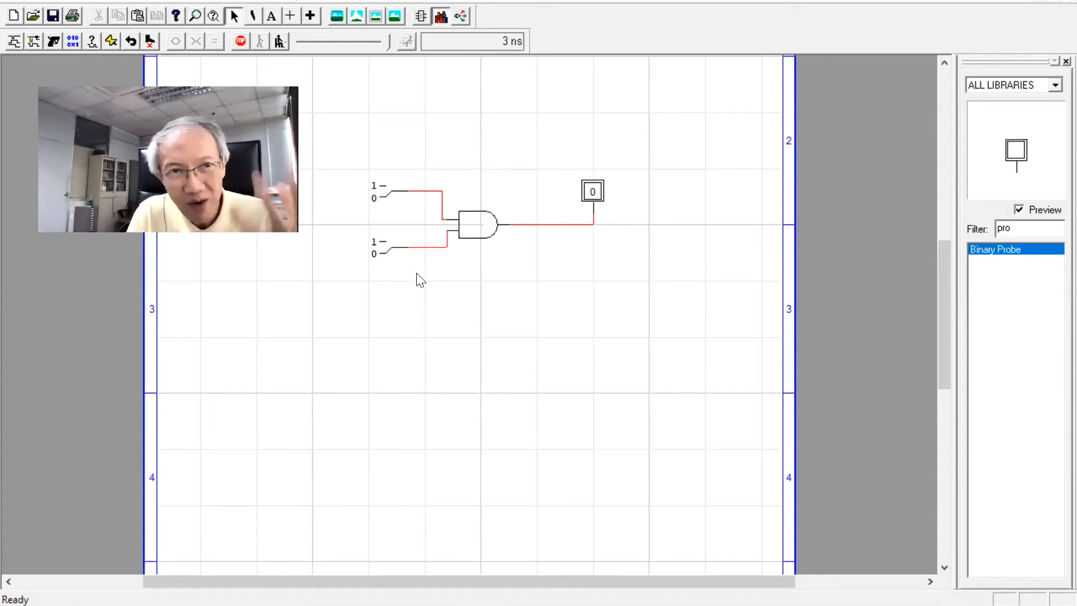
Toggle the two switches to test the AND gate, ending with both inputs set to 1
click(385, 191)
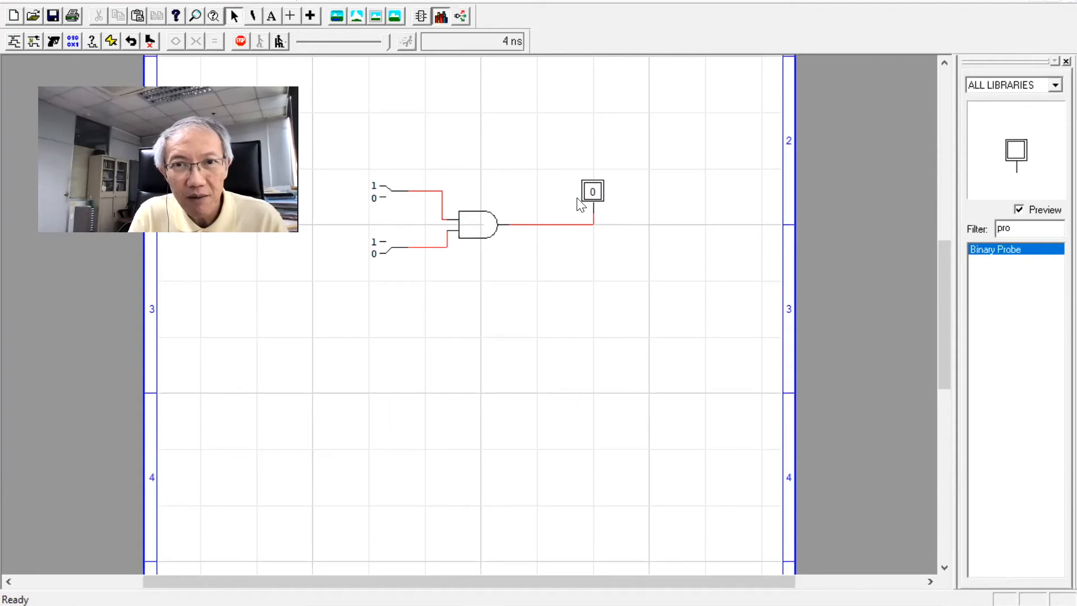
click(391, 197)
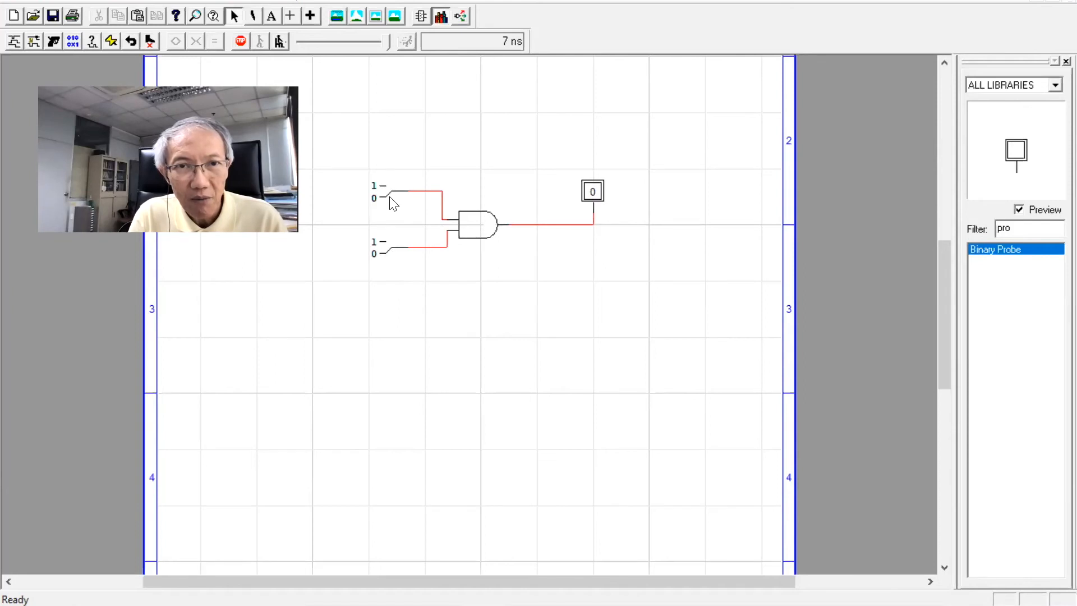
click(384, 247)
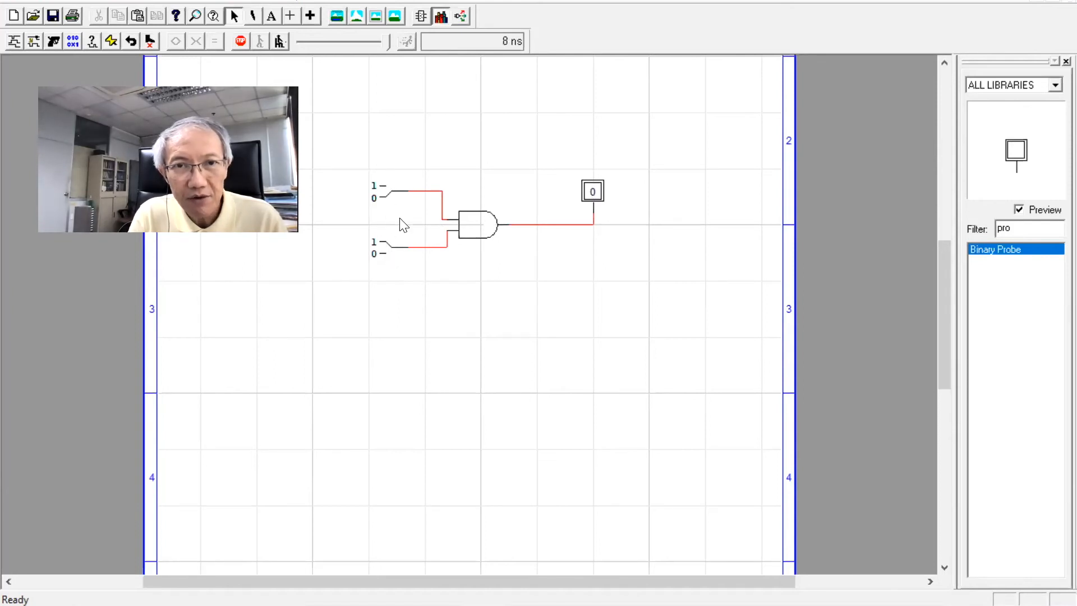
click(387, 190)
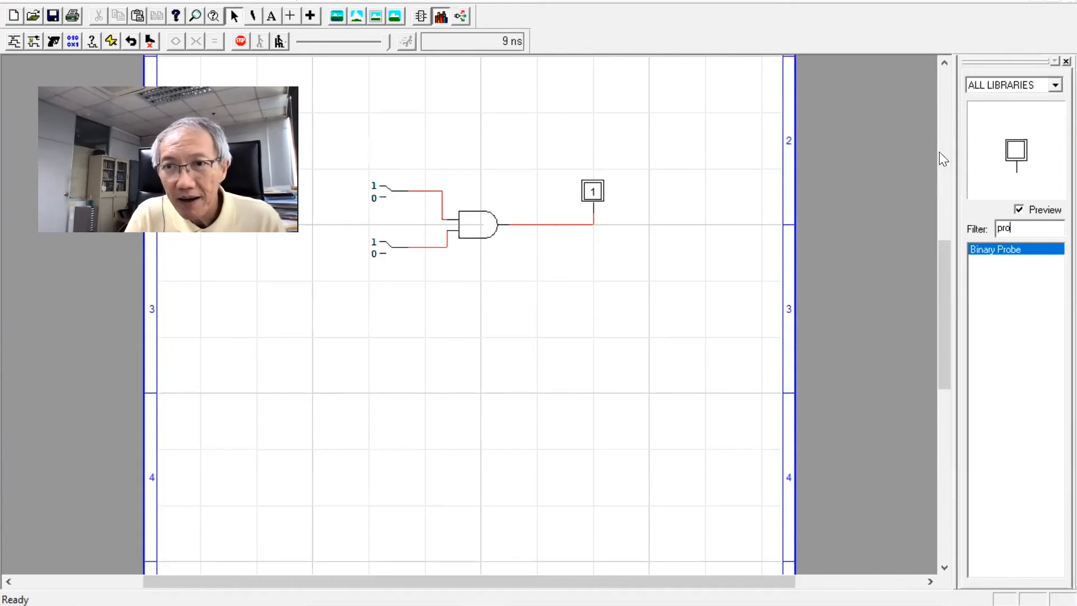
Place a second Binary Probe below the first, then filter the parts for or and place an OR gate below the AND gate
drag(1011, 145, 599, 312)
click(1026, 228)
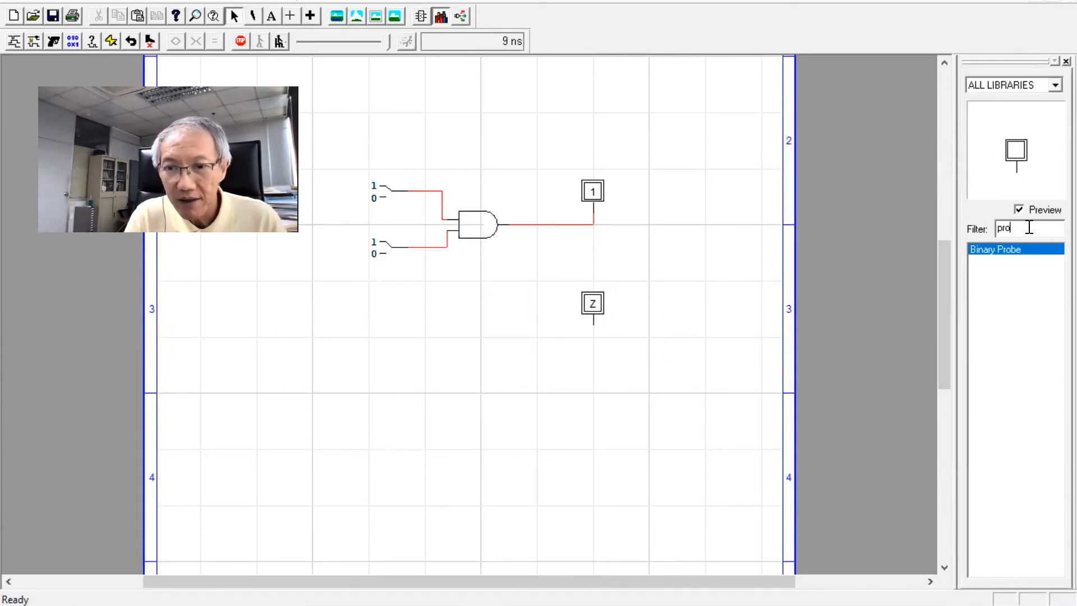
key(BackSpace)
key(BackSpace)
text(or)
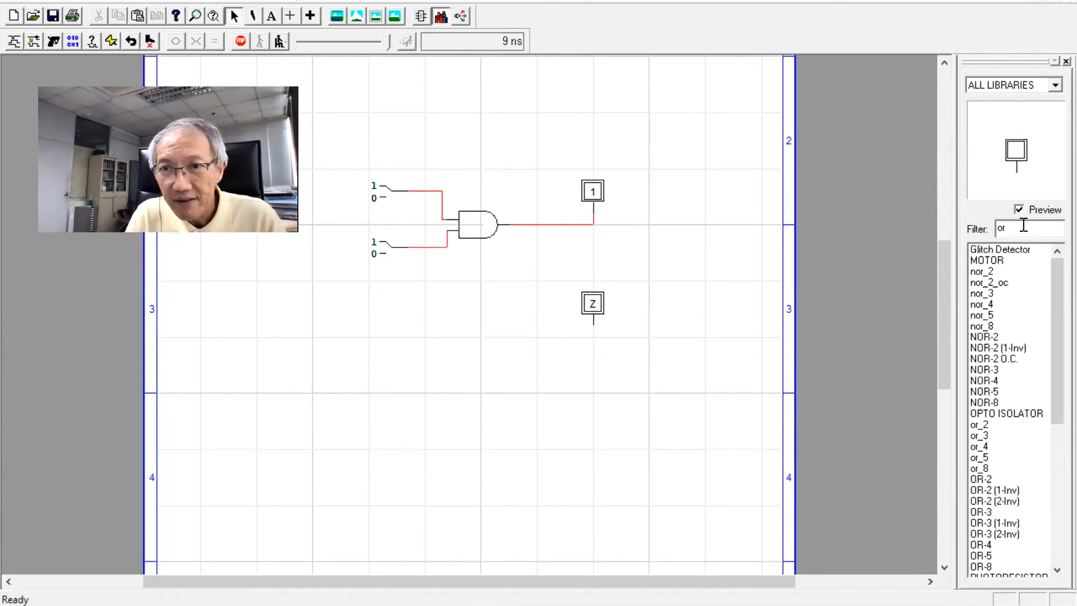
drag(981, 426, 502, 339)
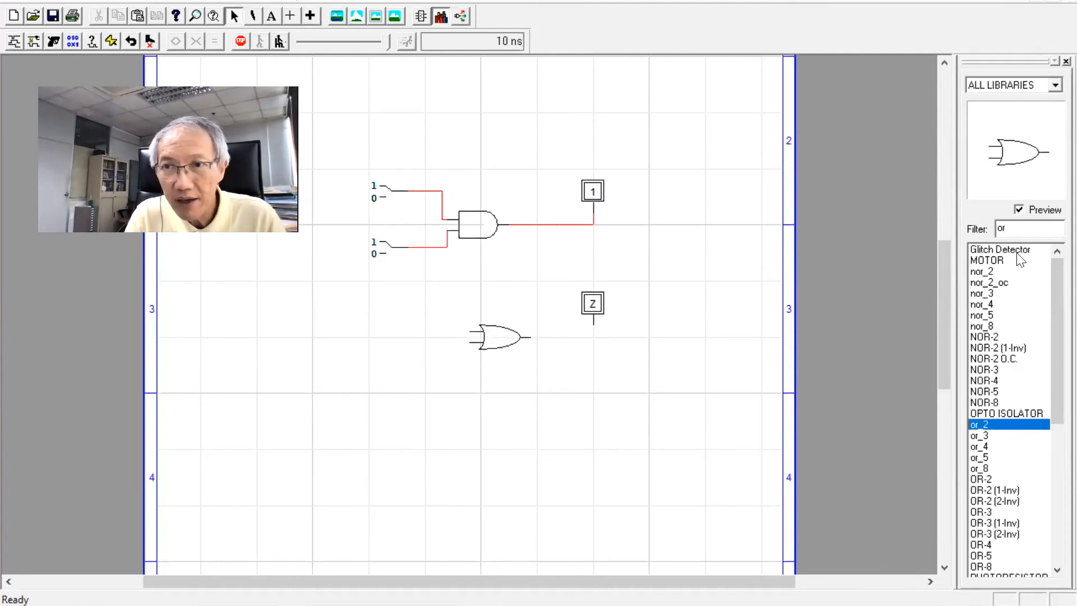
Filter the parts for sw and place two Binary Switches to the left of the OR gate
text(\\)
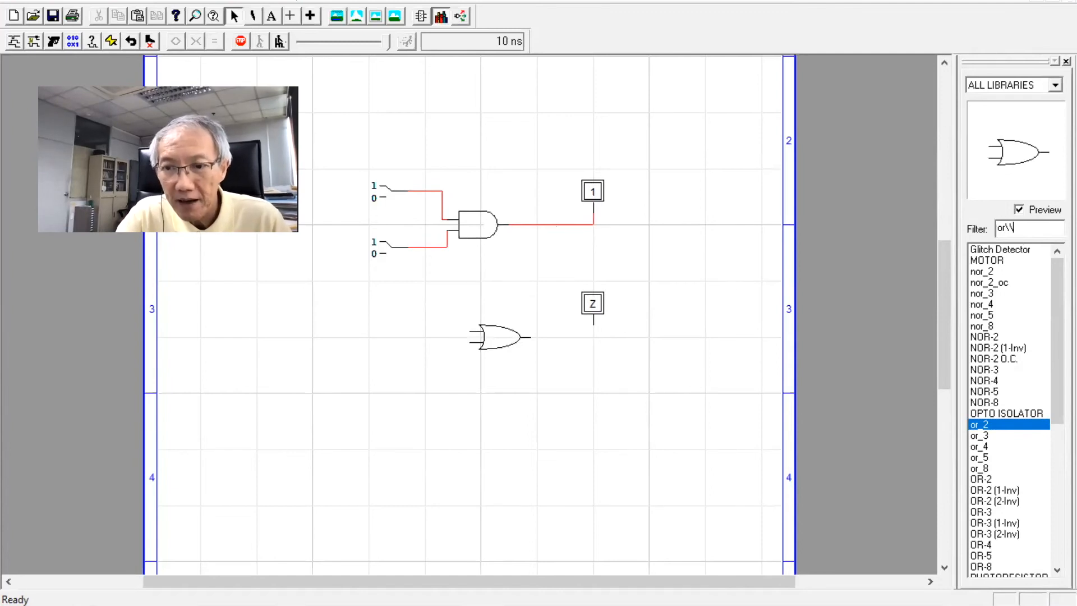
key(BackSpace)
key(BackSpace)
key(BackSpace)
key(BackSpace)
text(sw)
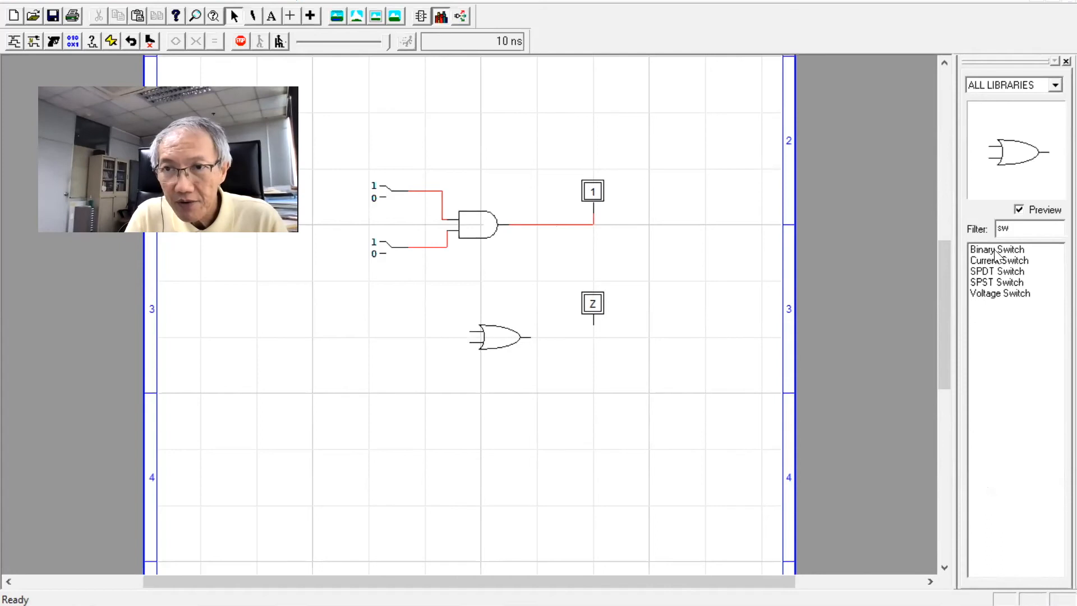
click(996, 254)
click(392, 306)
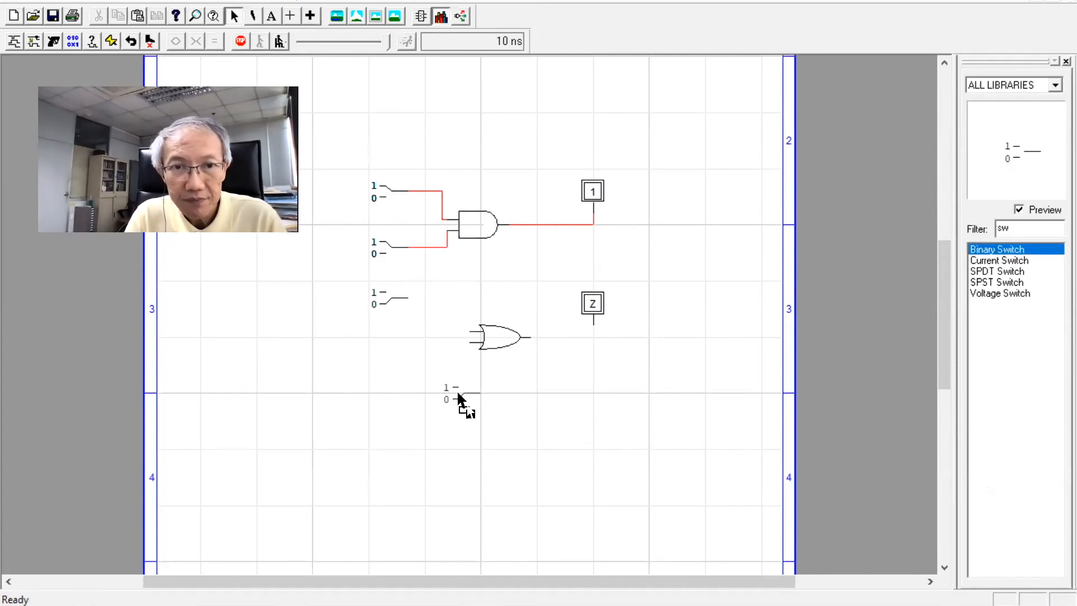
click(393, 375)
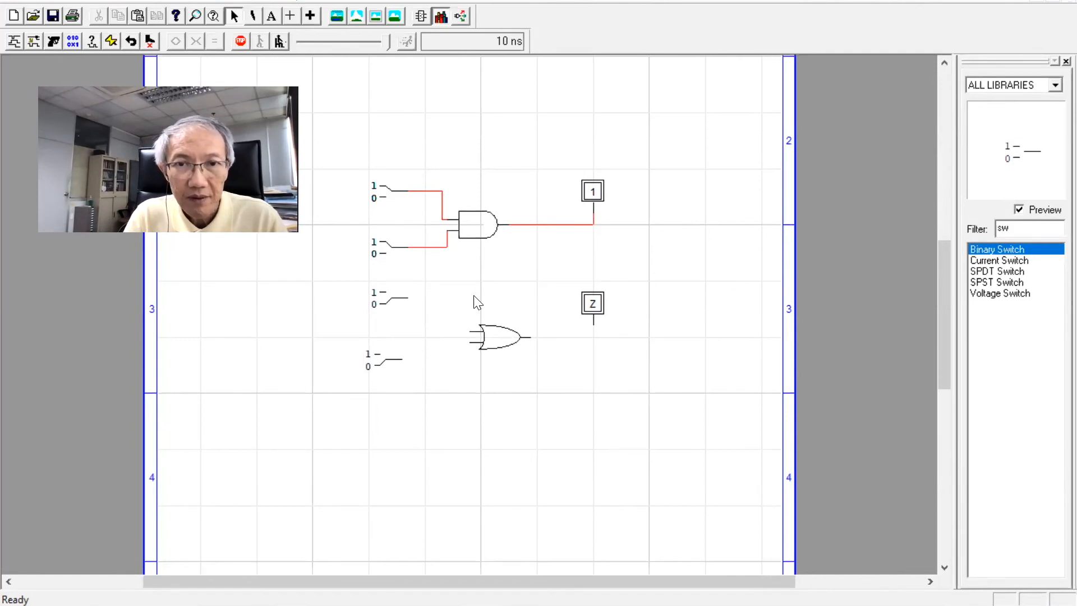
Wire both new switches to the OR gate inputs and its output to the lower probe, then toggle the upper switch to 0
mouse_move(412, 306)
mouse_down()
mouse_move(456, 297)
mouse_move(470, 333)
mouse_up()
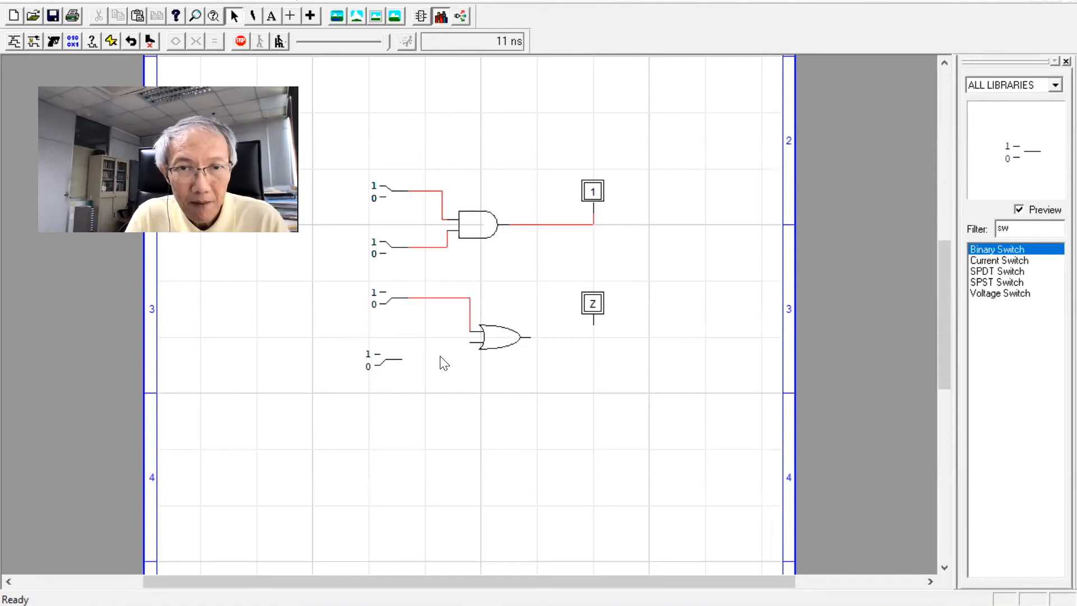
mouse_move(402, 361)
mouse_down()
mouse_move(452, 356)
mouse_move(466, 340)
mouse_move(594, 335)
mouse_up()
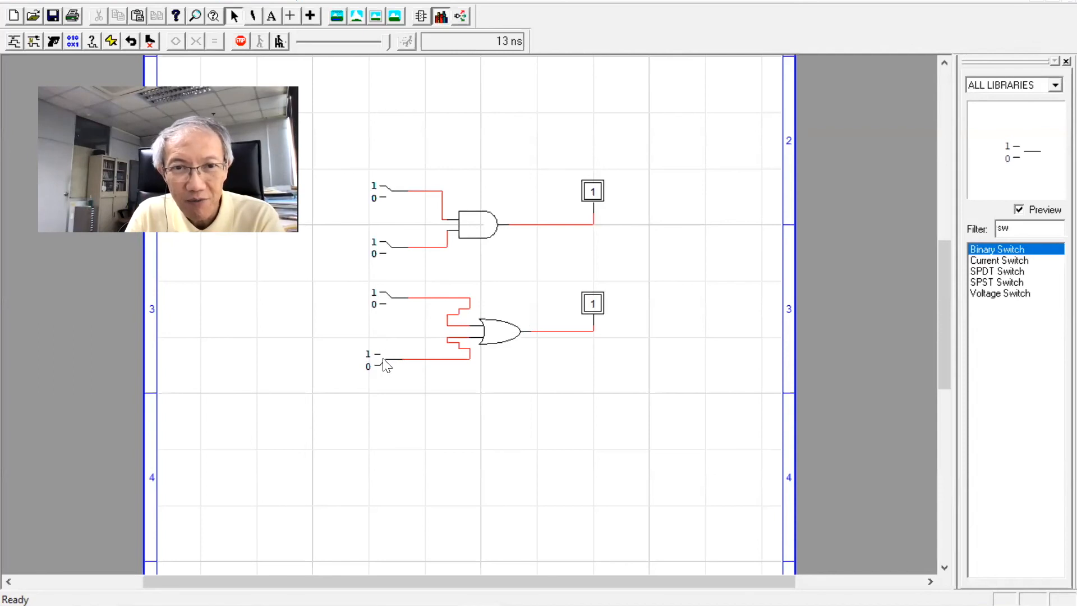
click(391, 311)
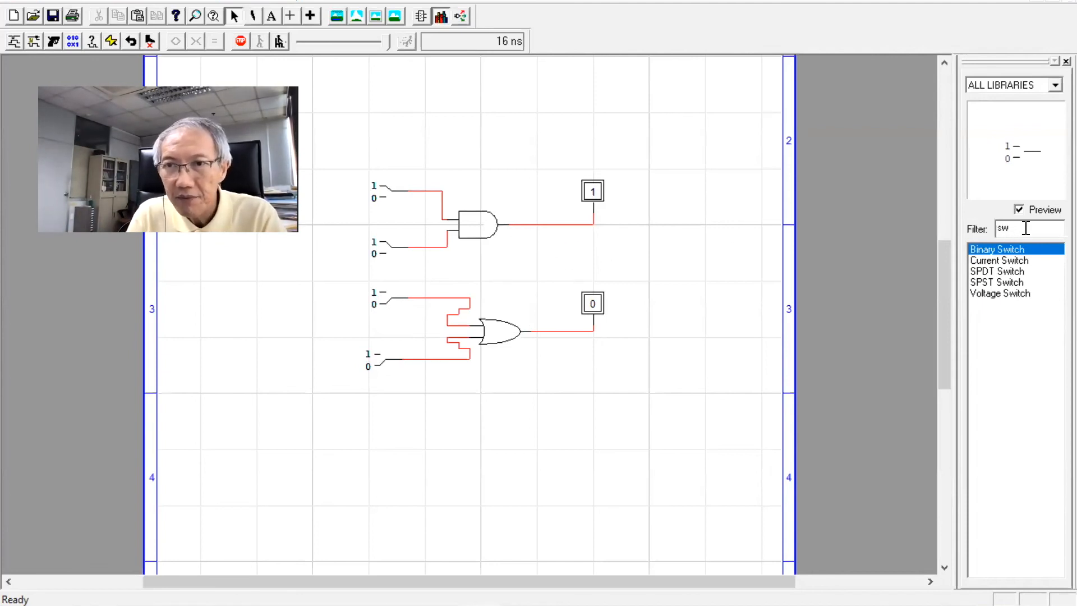
Filter the parts for or and place an or_2 gate between the AND gate and the lower OR gate
key(BackSpace)
key(BackSpace)
text(or)
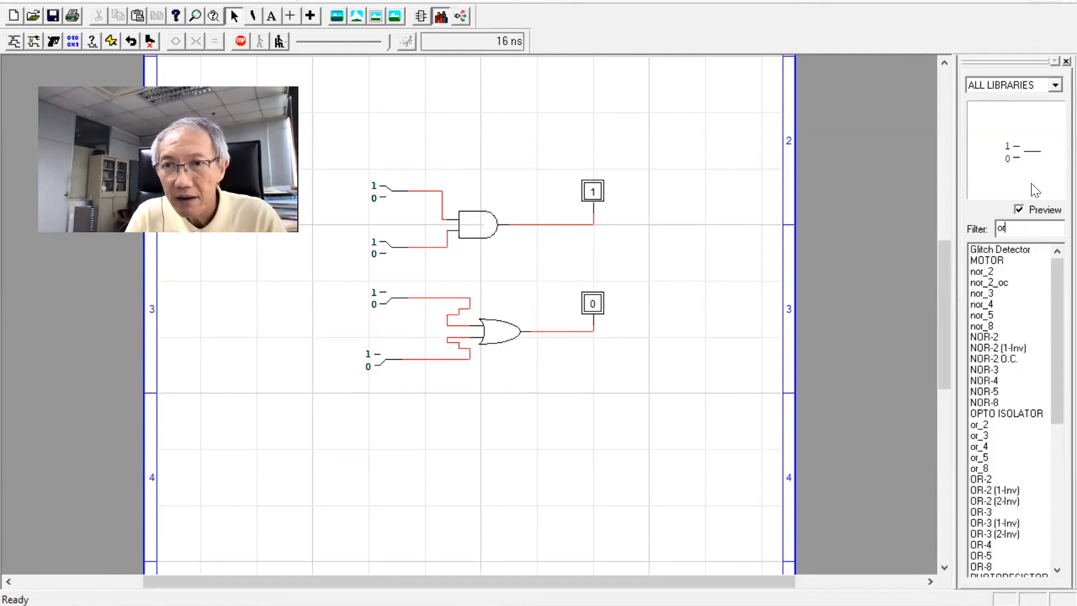
click(975, 425)
drag(1004, 158, 580, 258)
Wire the AND gate output and the lower OR gate output to the inputs of the new OR gate
drag(509, 224, 548, 253)
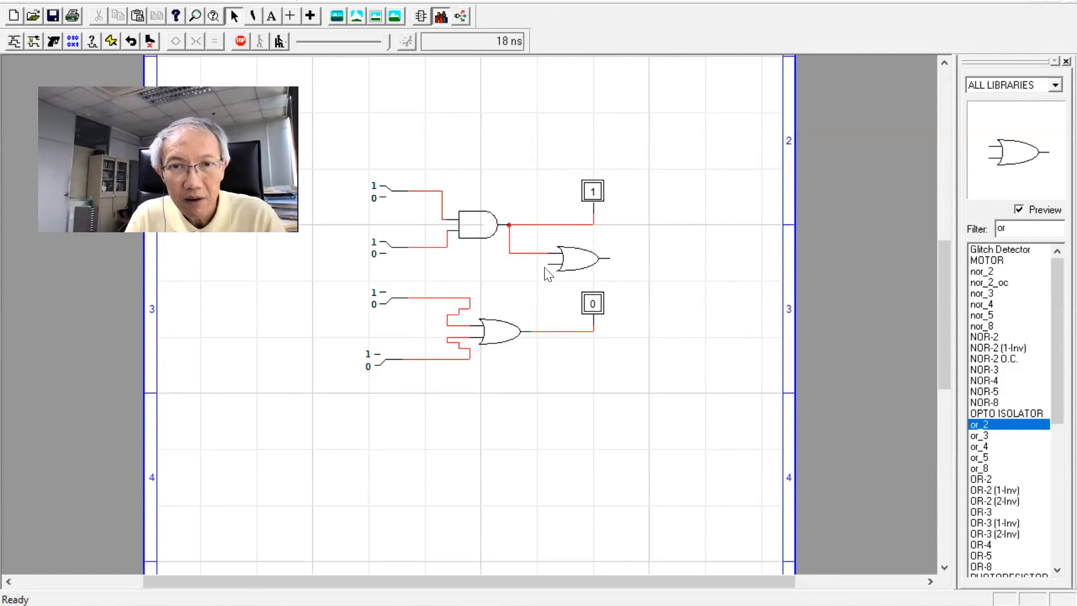
mouse_move(537, 332)
mouse_down()
mouse_move(552, 271)
mouse_move(558, 317)
mouse_move(523, 334)
mouse_move(548, 266)
mouse_up()
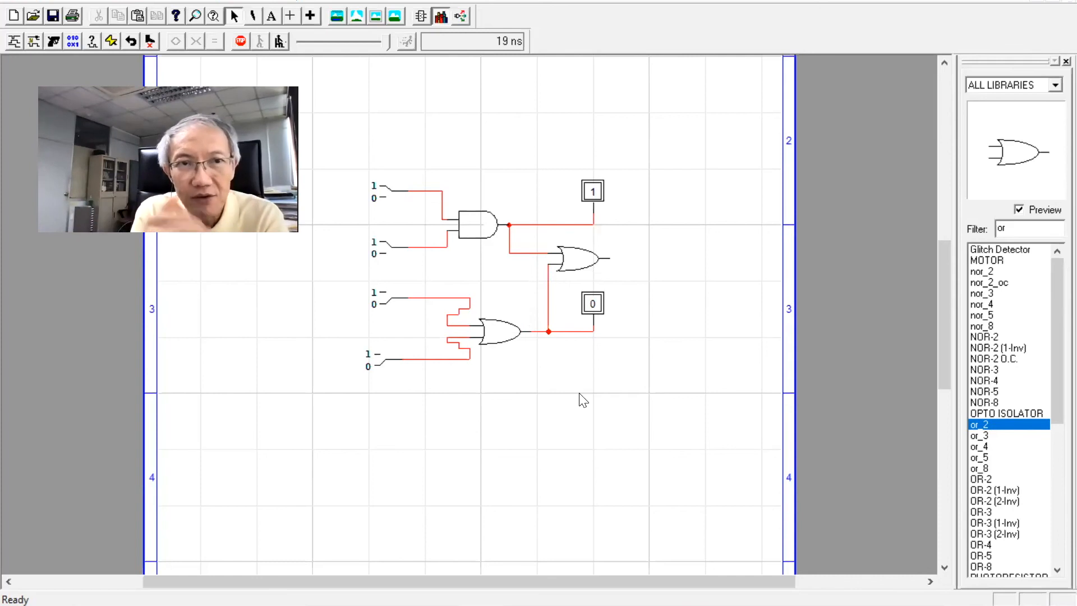
Close the Circuit1 window
key(ctrl+w)
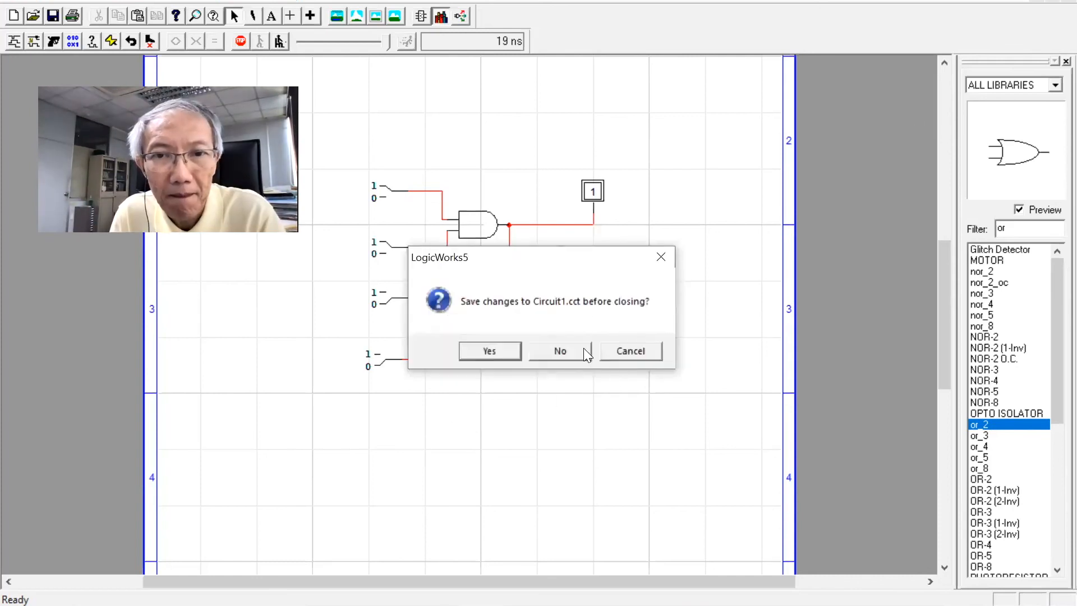